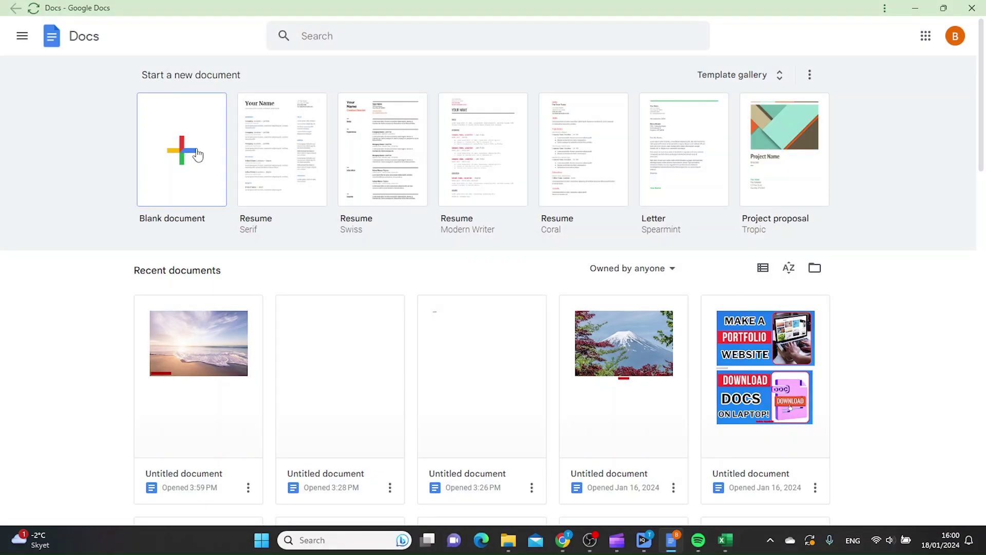
- Create a blank document and insert a 1 x 2 table, with one column and two rows
left_click(252, 156)
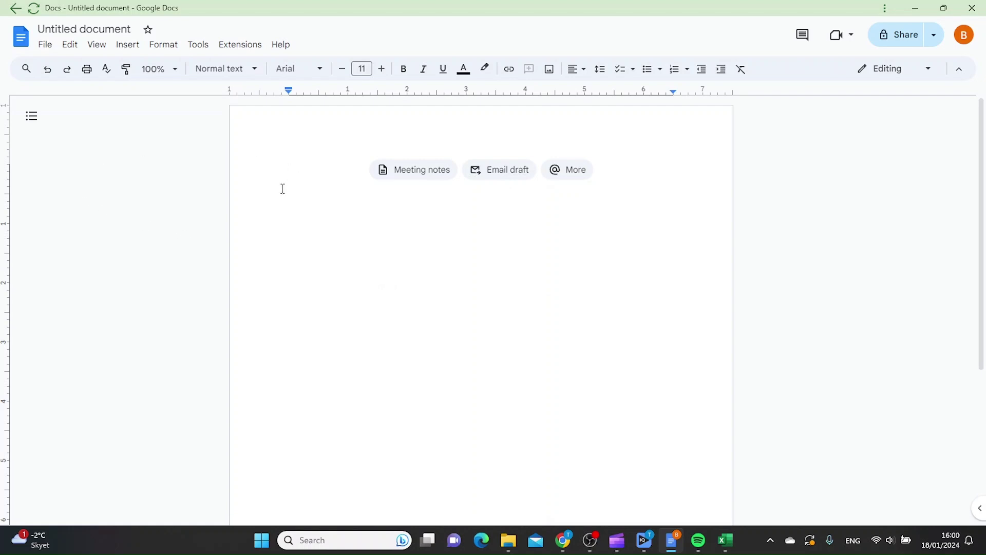
left_click(126, 45)
mouse_move(157, 91)
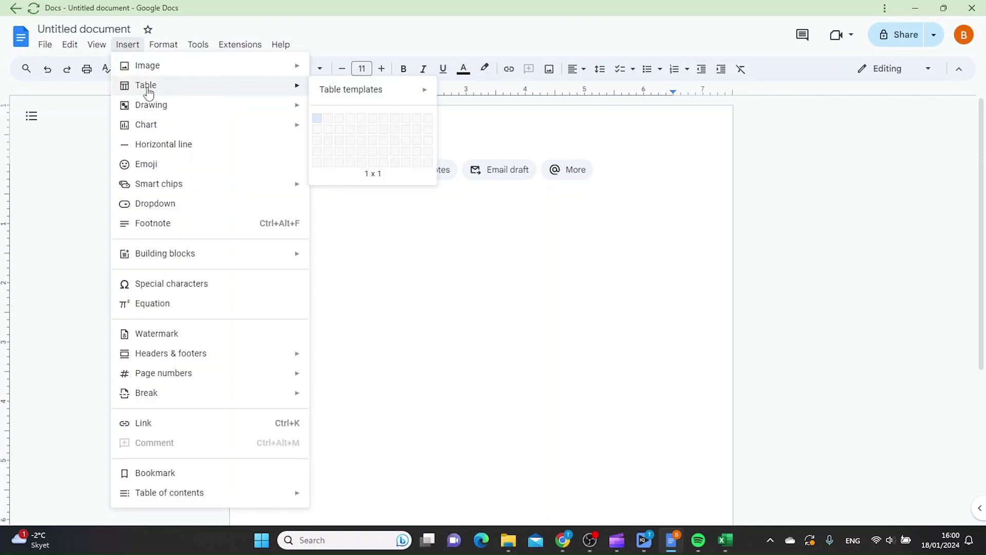
mouse_move(334, 97)
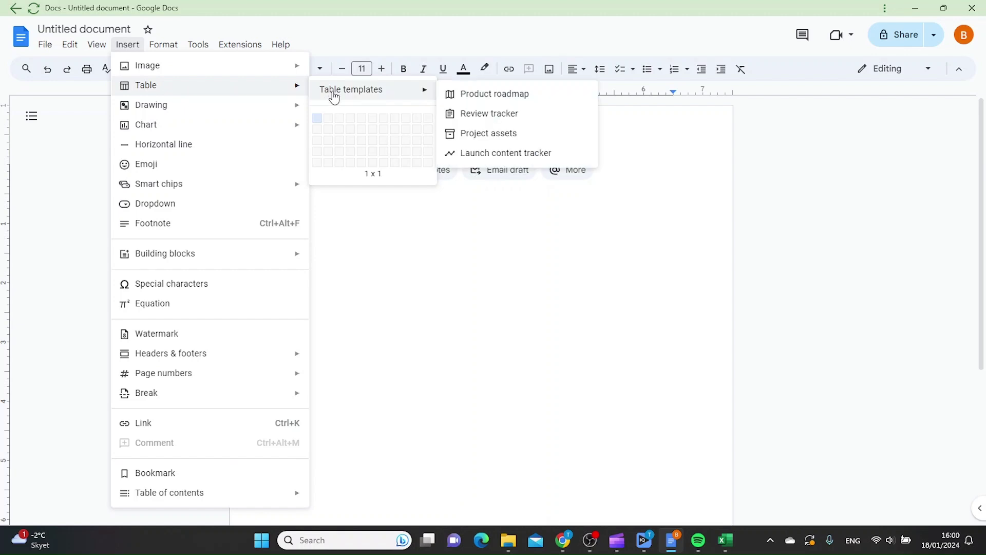
left_click(316, 132)
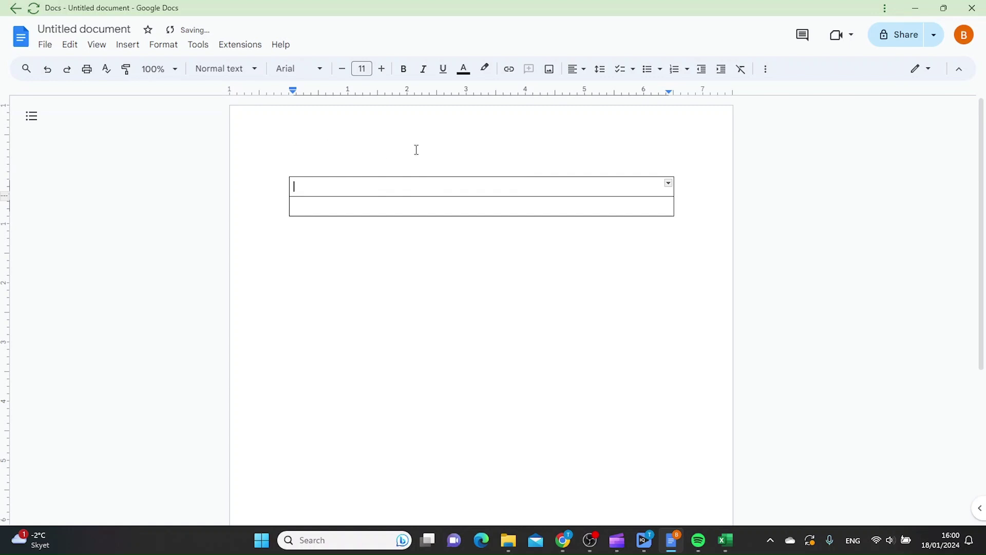
- Search web images for 'beach' and insert the first palm-tree photo into the top cell
left_click(134, 46)
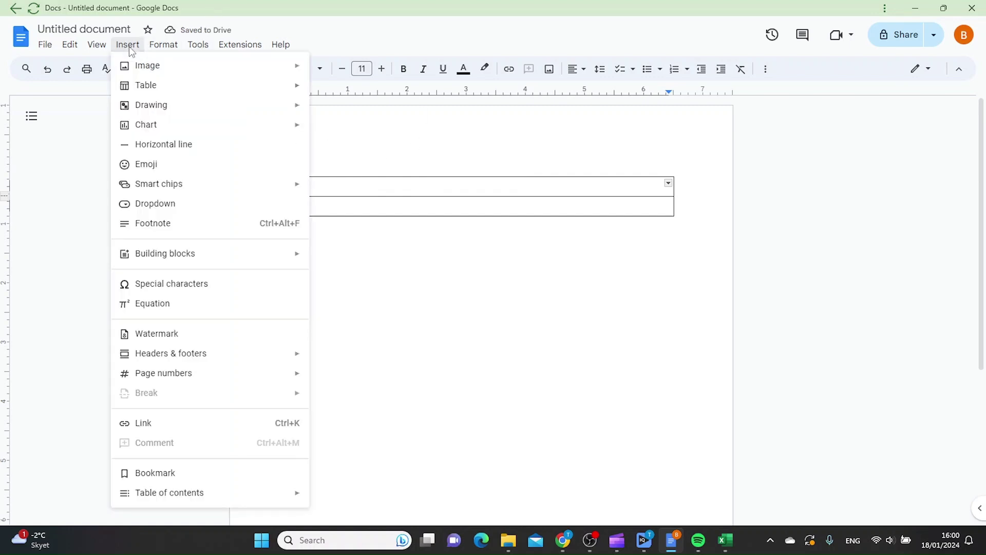
mouse_move(141, 71)
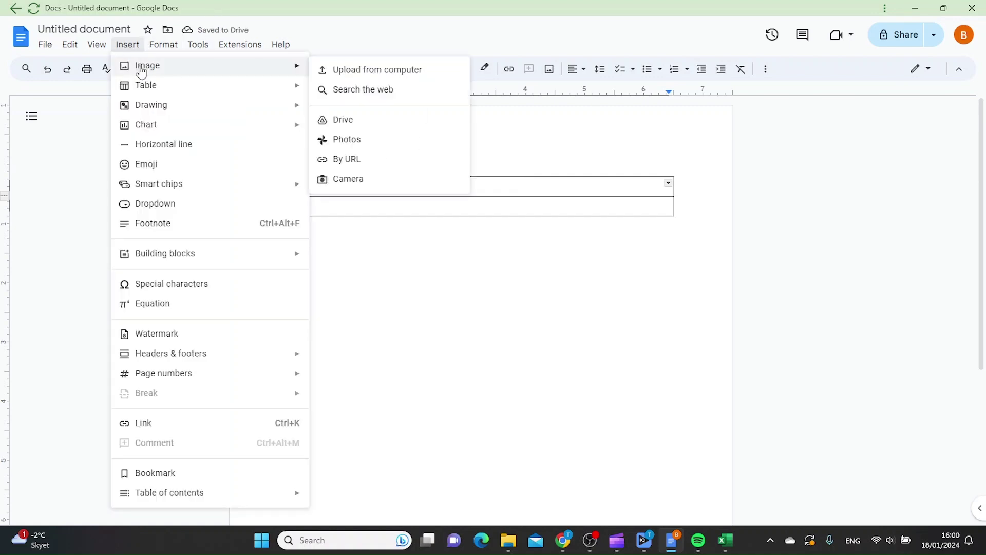
left_click(365, 90)
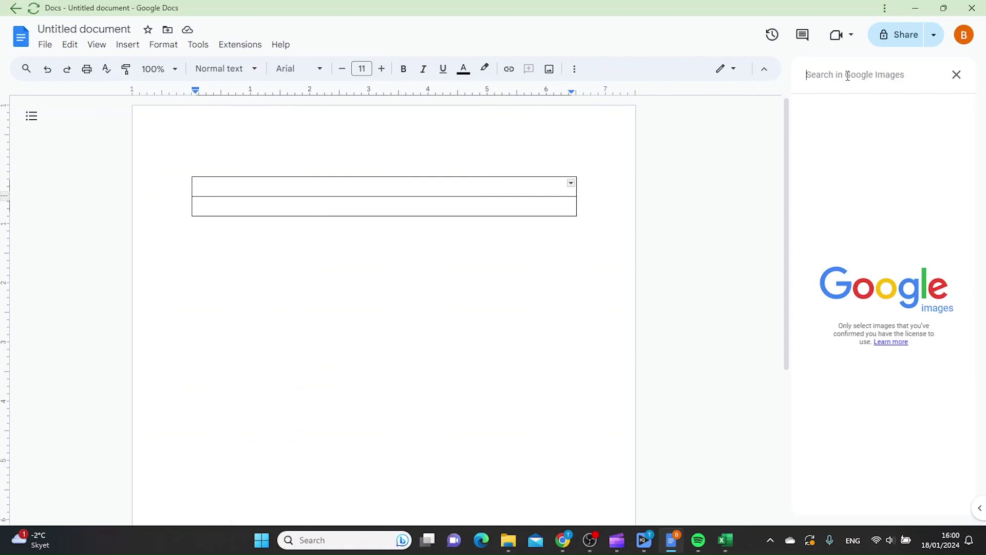
type("beach")
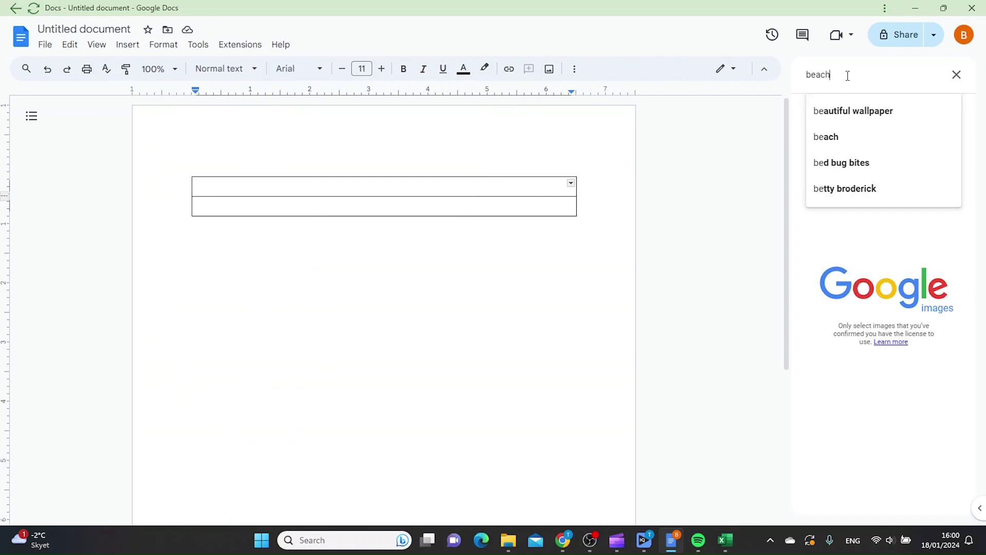
left_click(857, 112)
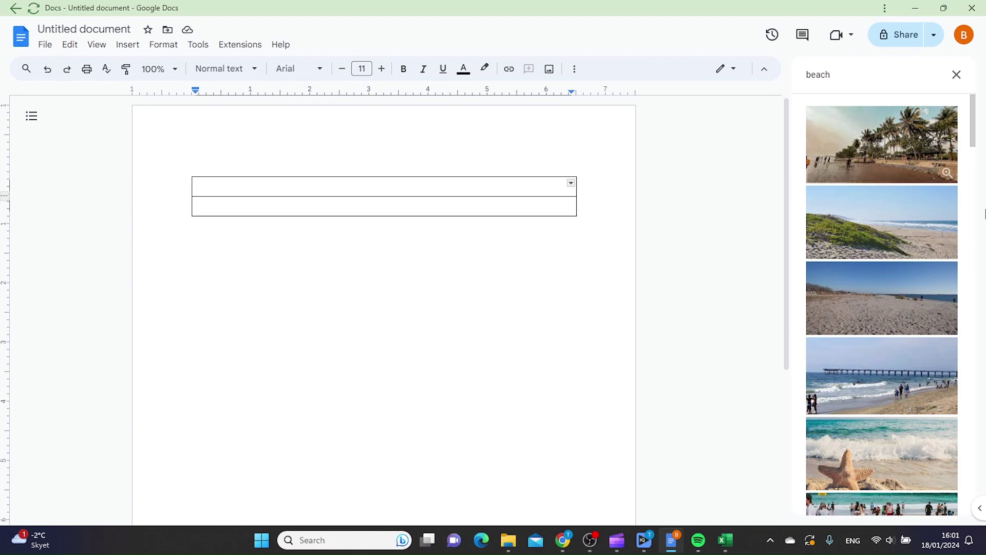
left_click(882, 137)
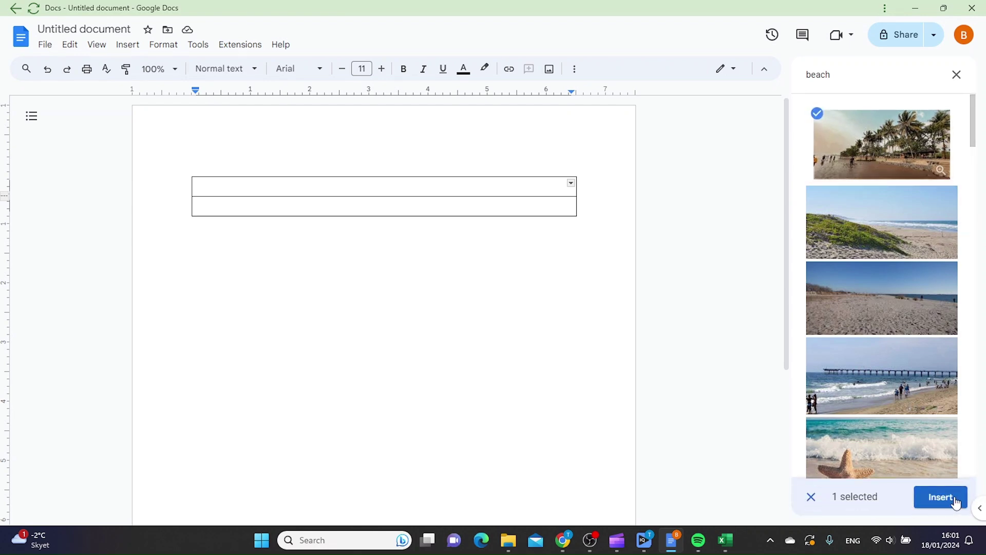
left_click(941, 498)
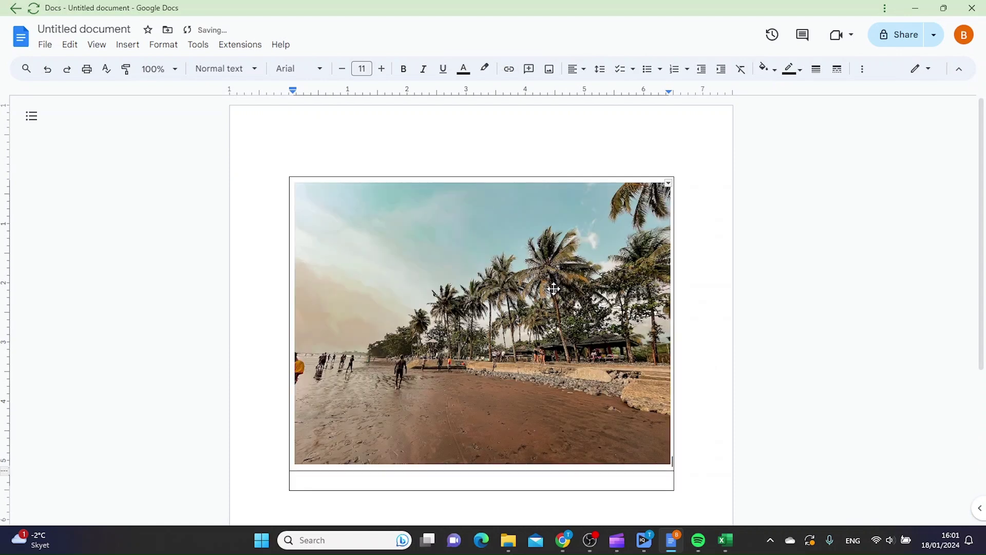
- Type 'Turtle beach, 2024' into the bottom table cell below the photo
left_click(364, 479)
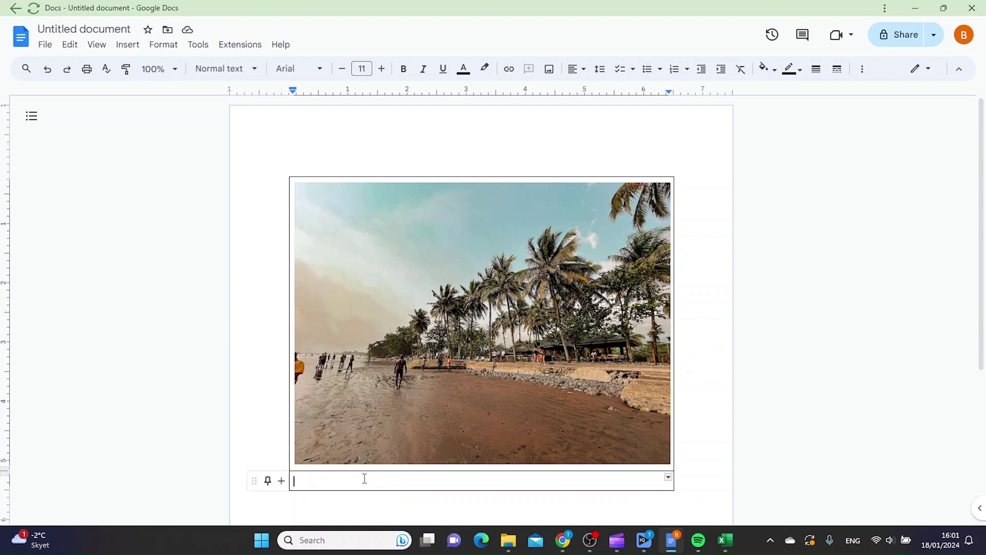
type("Turtle beach, 2024")
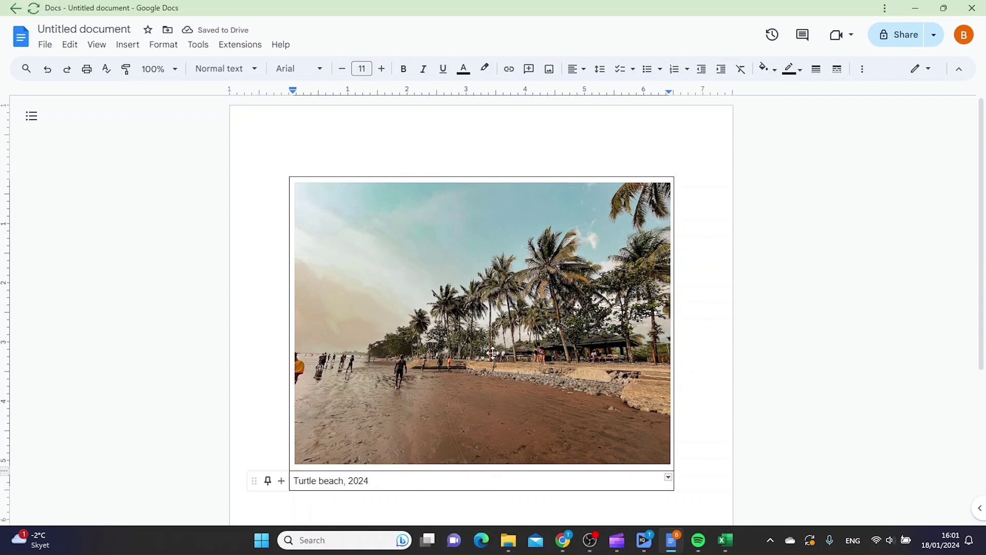
- Centre-align the caption text in its cell
left_click(574, 75)
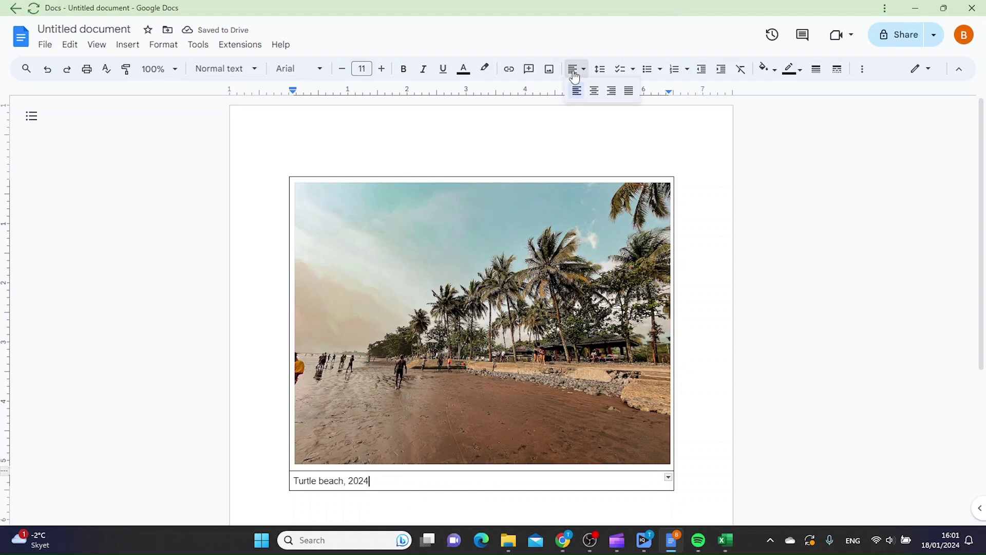
left_click(595, 93)
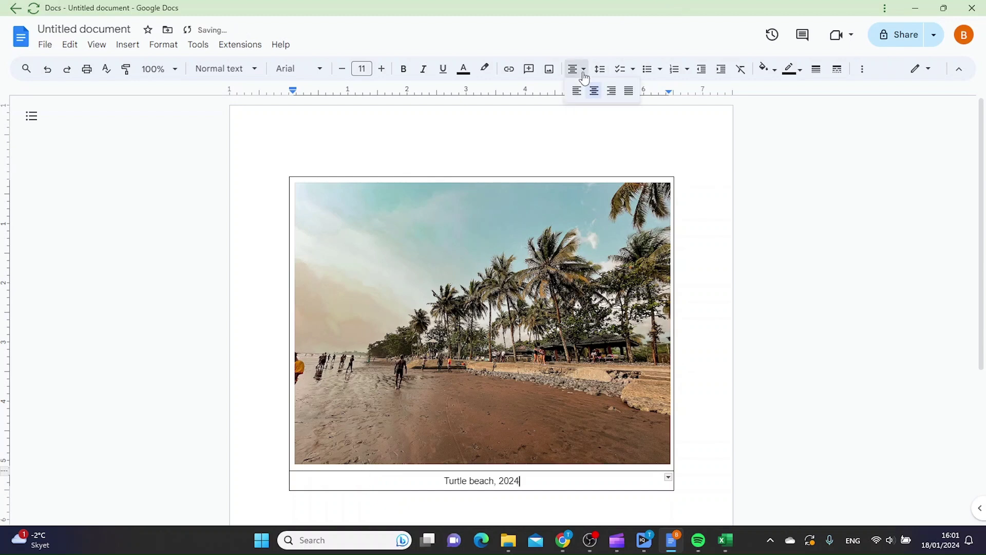
left_click(611, 91)
left_click(587, 71)
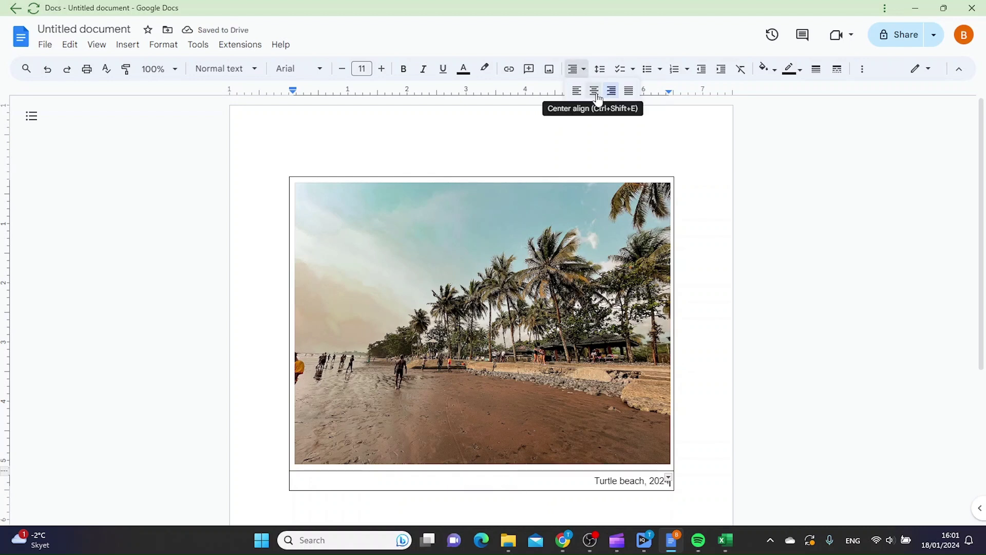
left_click(596, 94)
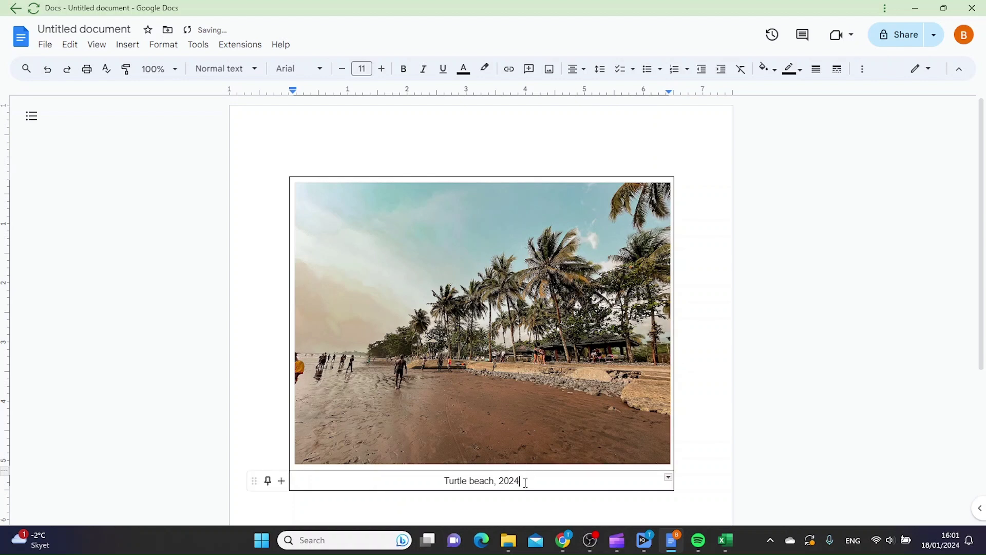
- Make the 'Turtle beach, 2024' caption 13 pt and red
left_click_drag(526, 481, 443, 480)
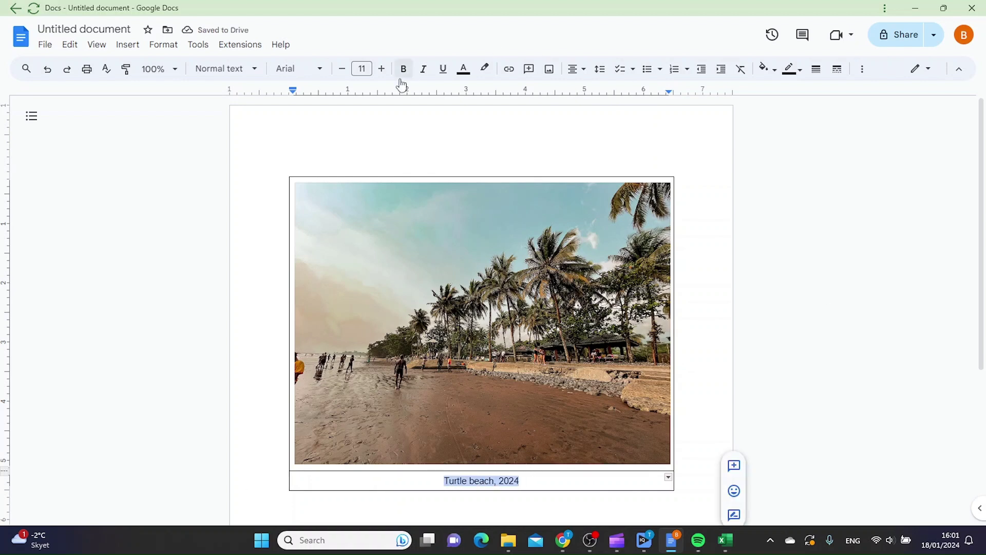
left_click(315, 72)
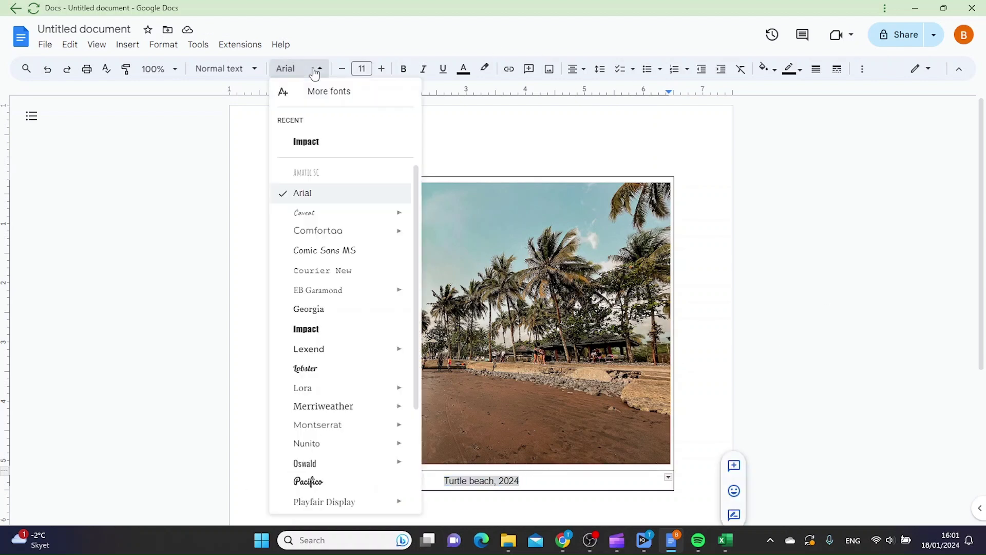
left_click(315, 71)
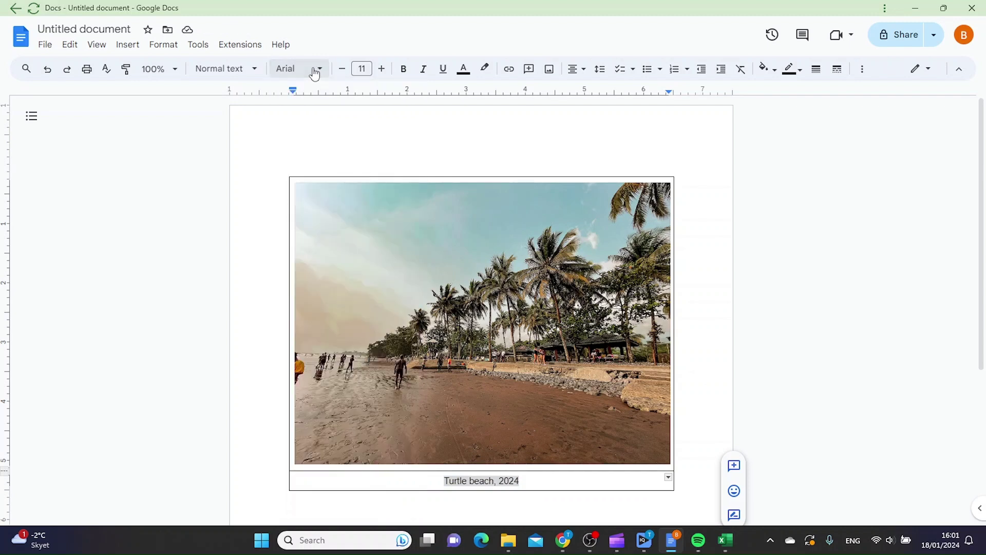
left_click_drag(529, 481, 445, 477)
left_click(381, 68)
left_click(381, 68)
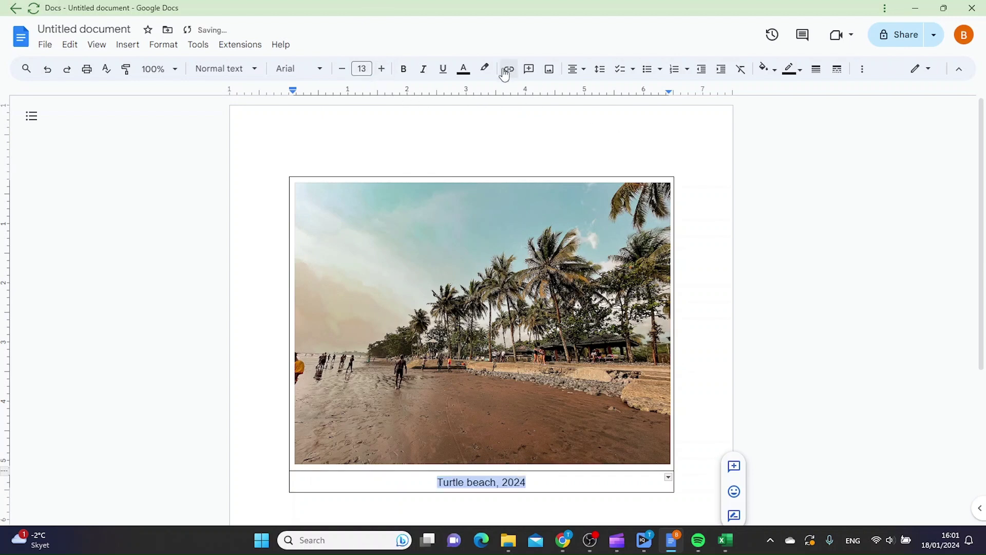
left_click(464, 71)
left_click(480, 106)
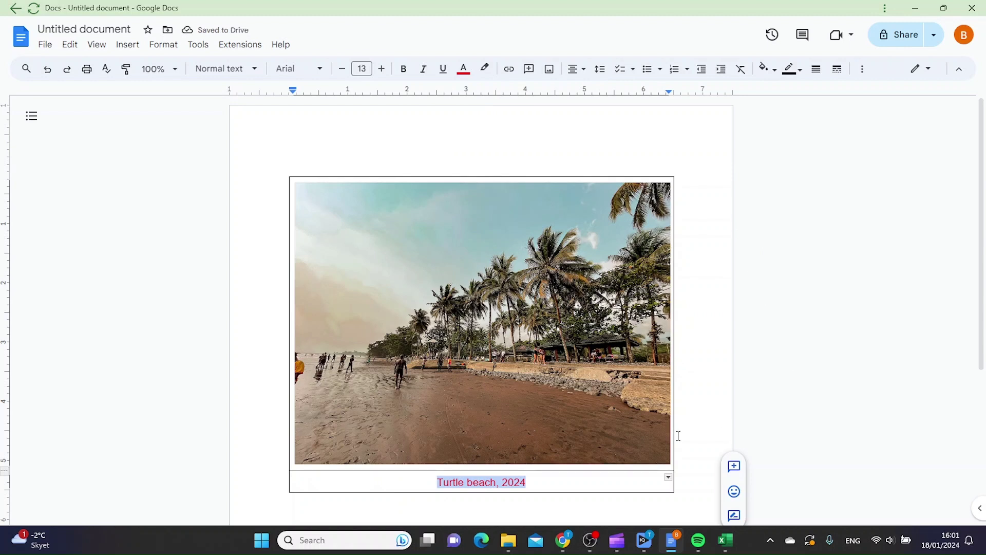
left_click(628, 483)
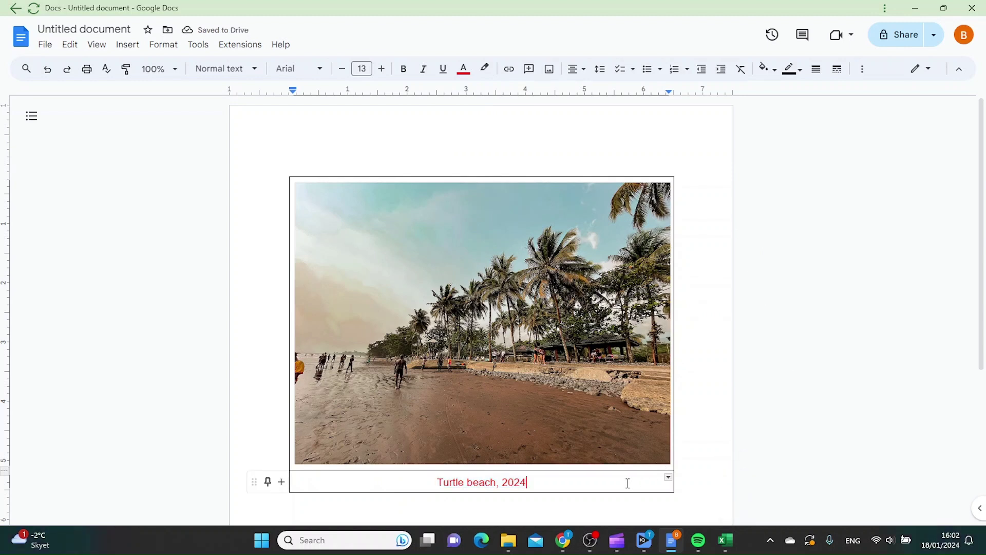
- Set the caption cell's background colour to blue
left_click(767, 74)
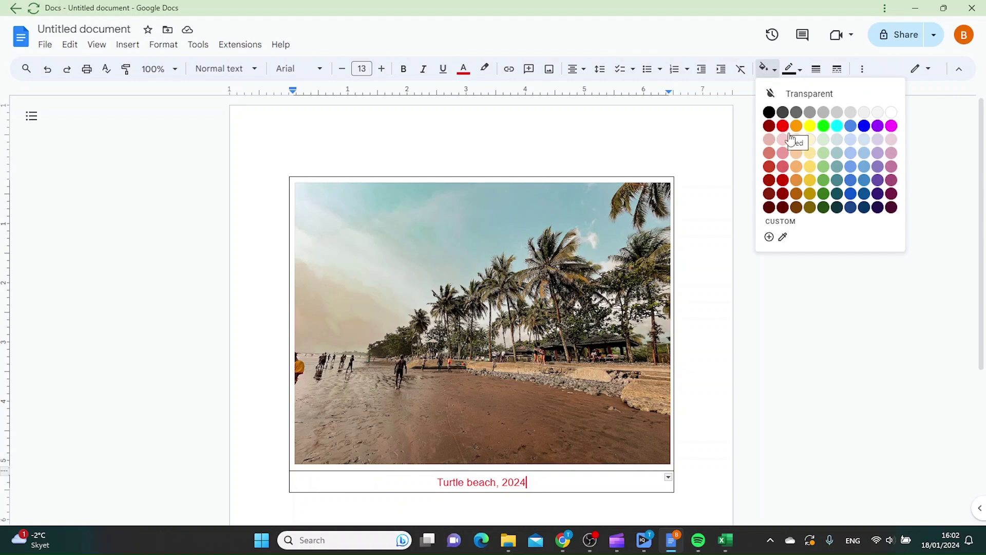
left_click(866, 126)
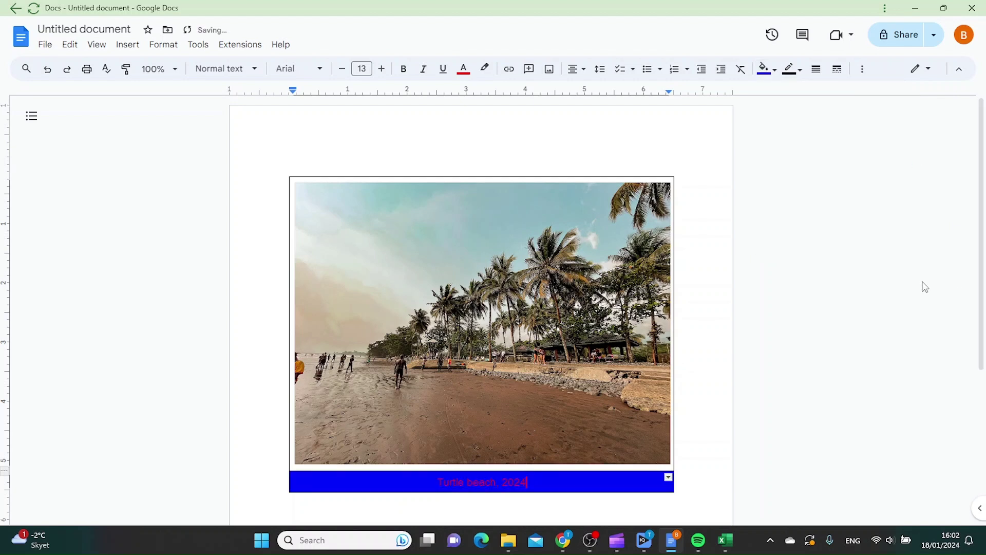
scroll(603, 346, "down", 1)
scroll(603, 347, "down", 3)
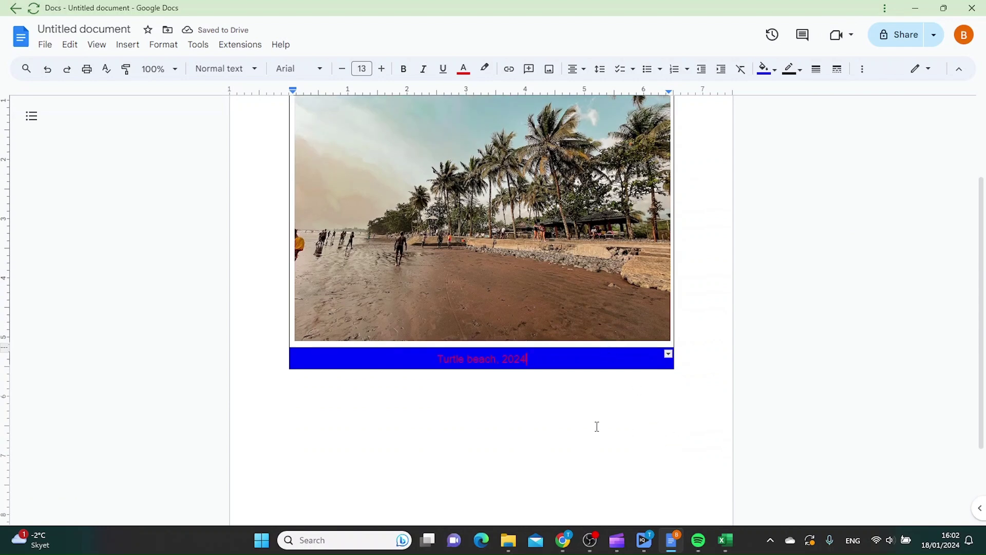
left_click(491, 383)
scroll(547, 414, "up", 3)
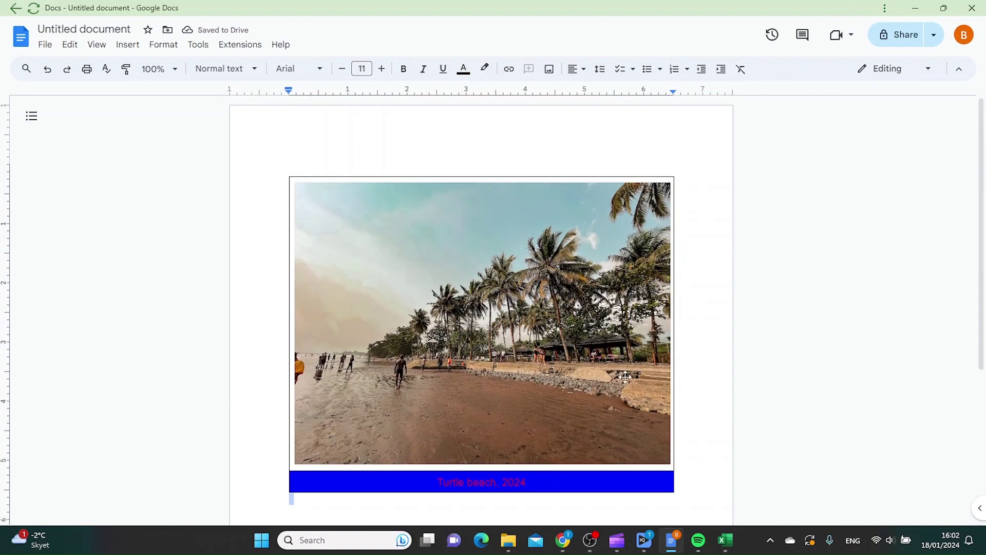
scroll(624, 378, "down", 3)
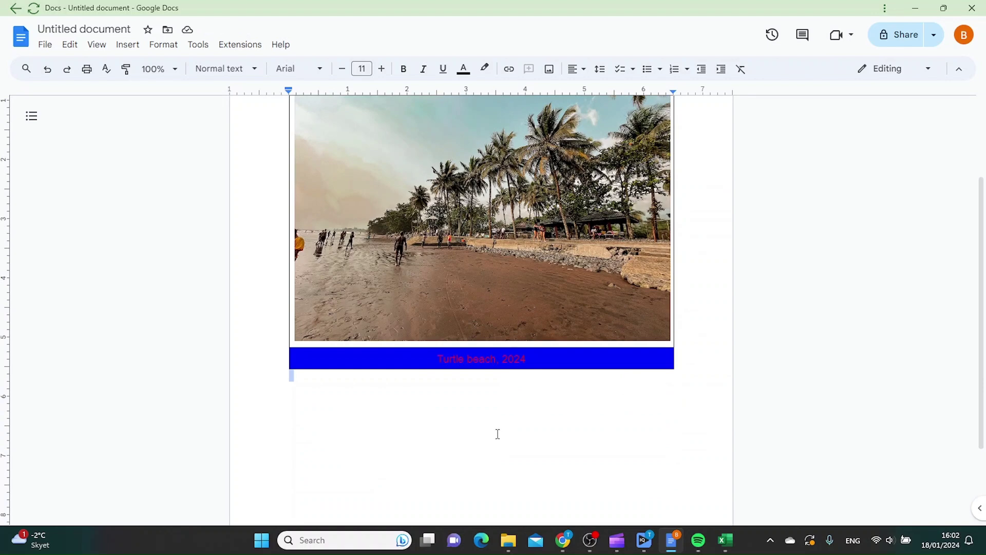
scroll(496, 434, "down", 3)
scroll(495, 434, "up", 1)
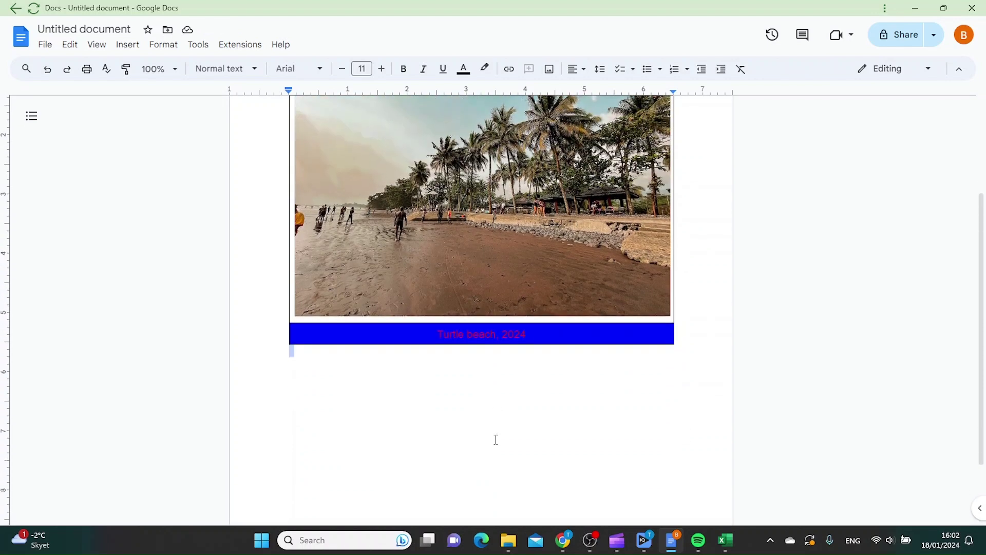
scroll(698, 225, "down", 1)
left_click(695, 251)
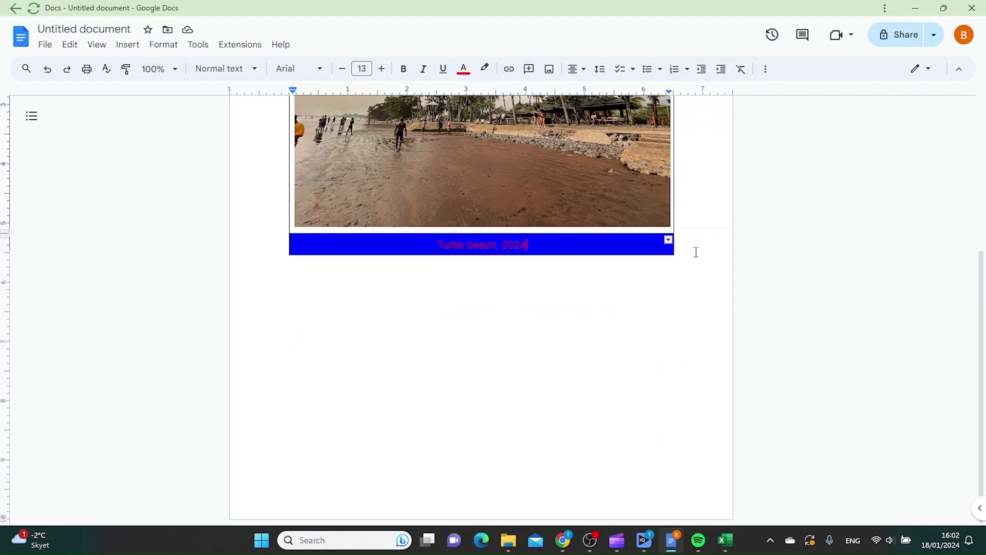
- Add an empty line below the table and start a new blank drawing there
left_click(340, 334)
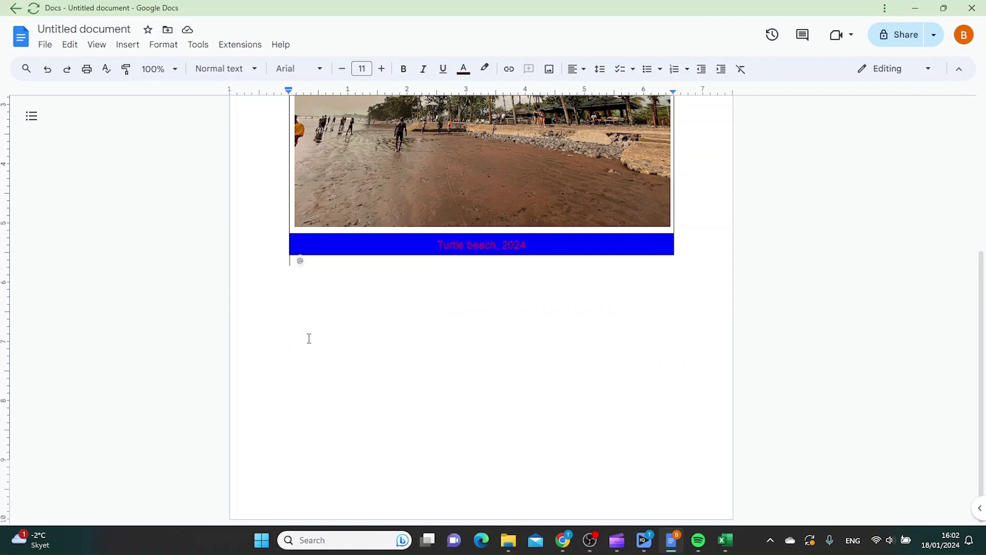
key("Return")
left_click(128, 46)
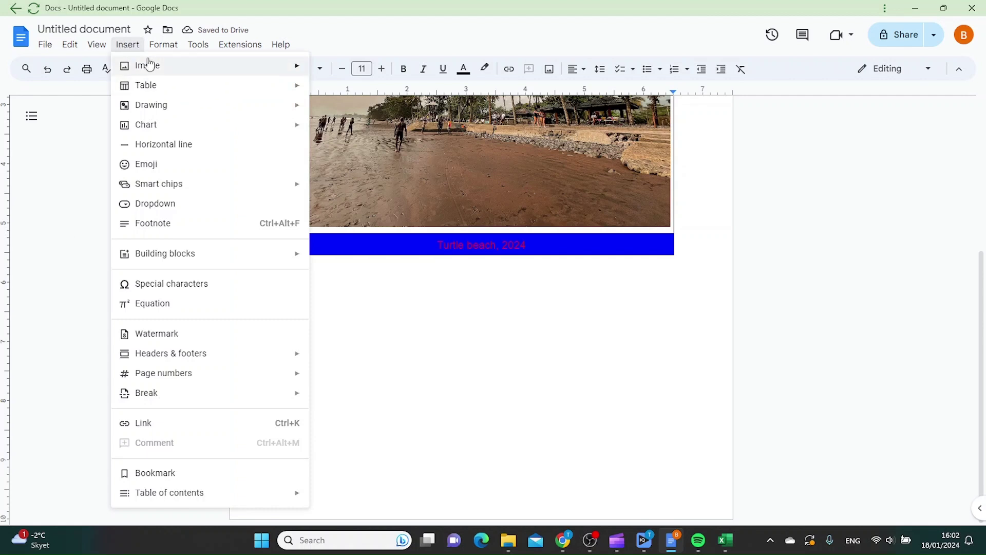
mouse_move(162, 45)
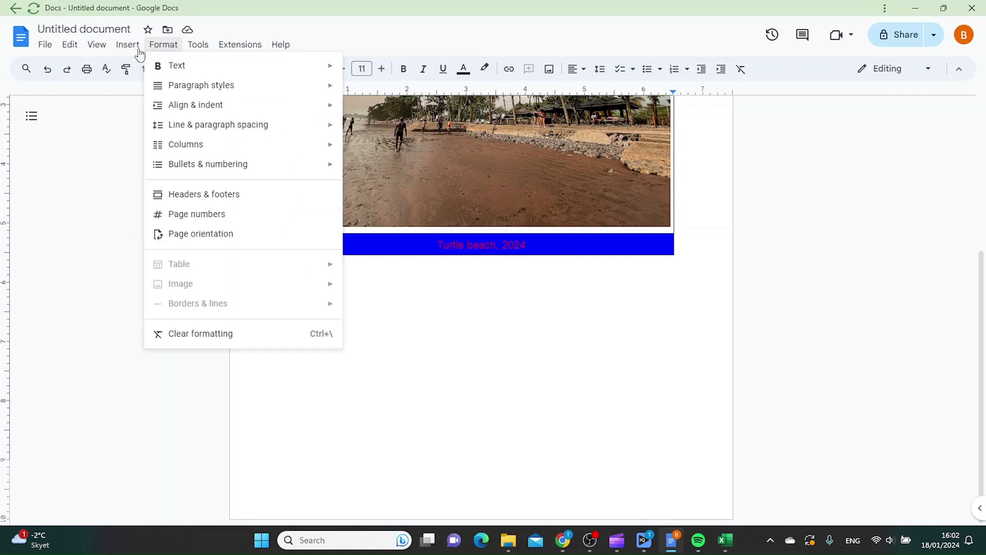
mouse_move(134, 51)
mouse_move(193, 107)
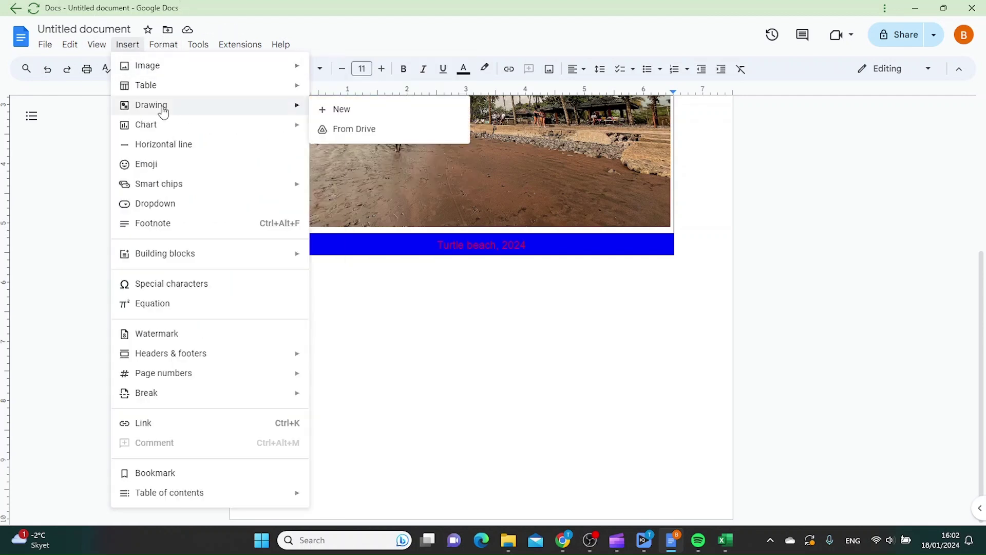
left_click(343, 110)
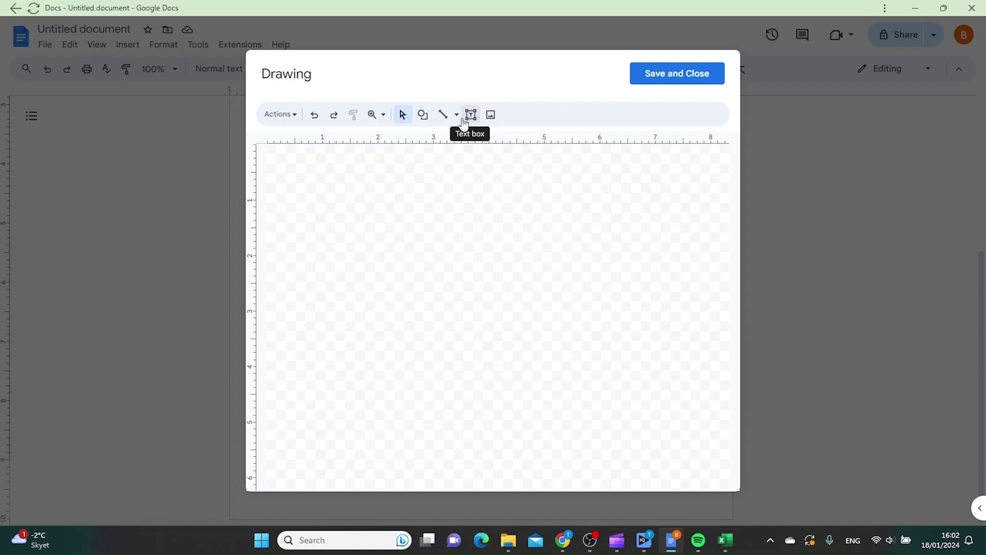
- Search images for 'beach' and place the white sandbar, turquoise-water photo in the drawing
left_click(492, 116)
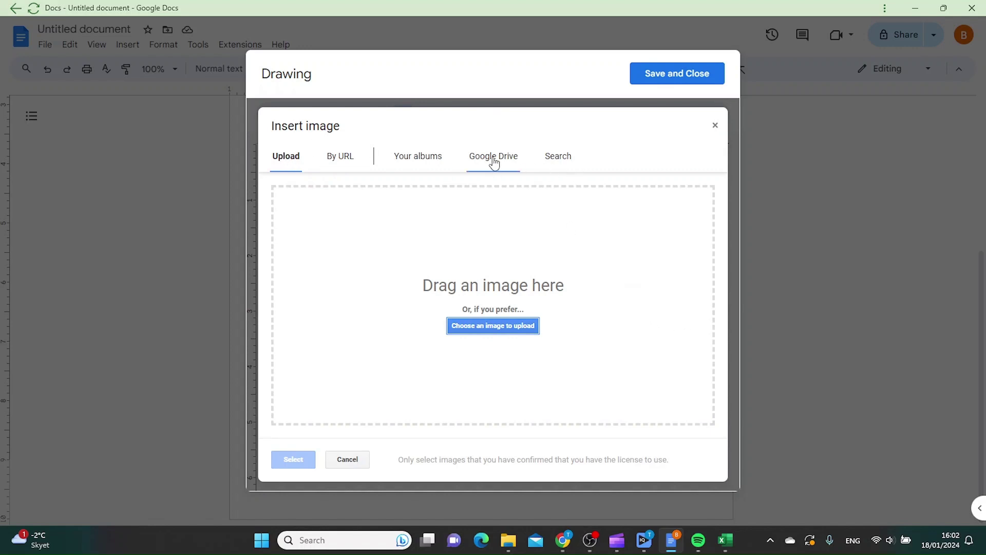
left_click(554, 157)
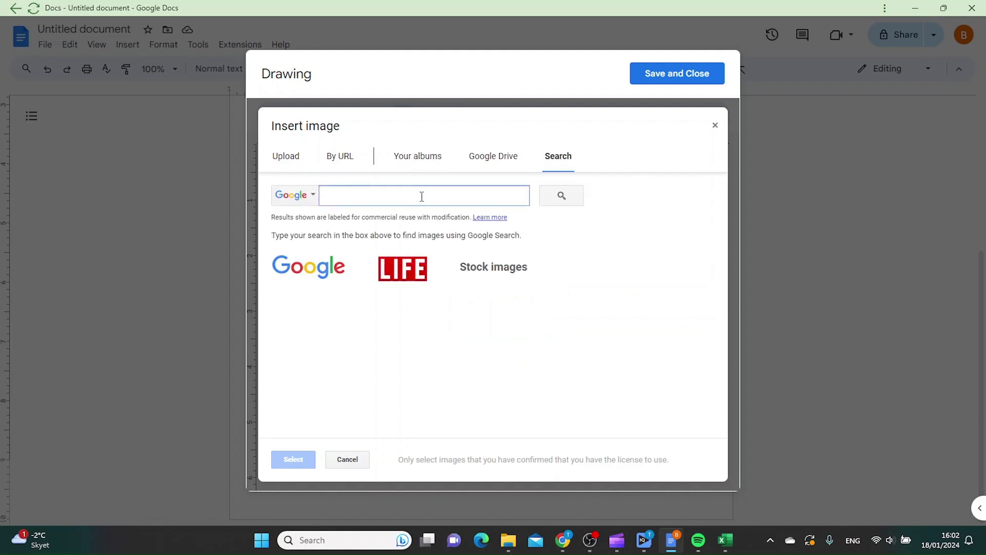
type("beach")
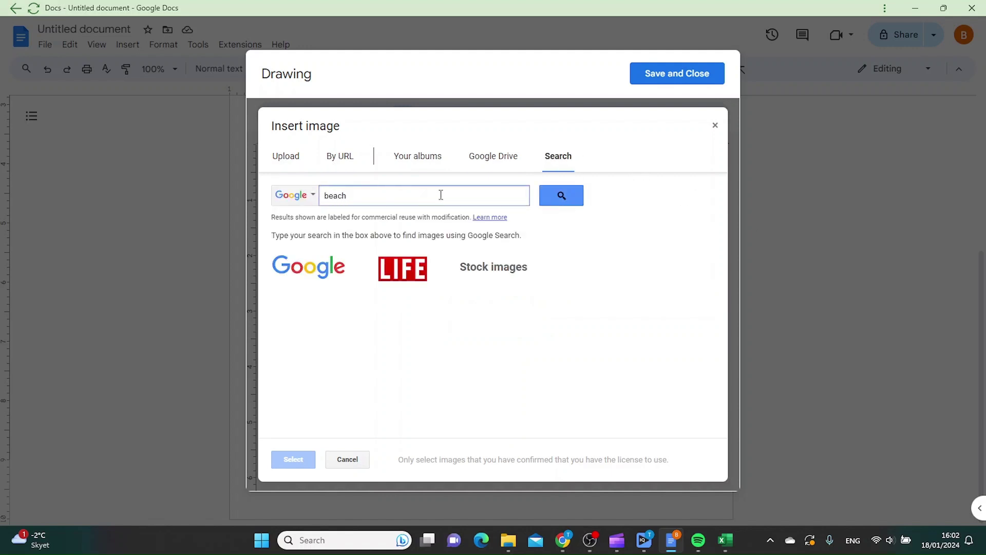
left_click(562, 195)
scroll(670, 292, "down", 1)
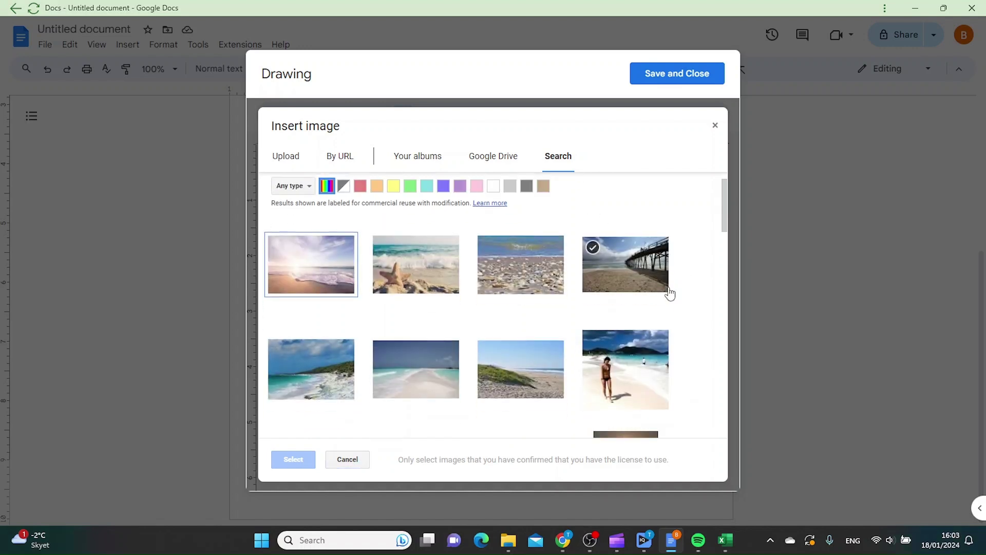
scroll(632, 301, "down", 2)
scroll(632, 301, "down", 1)
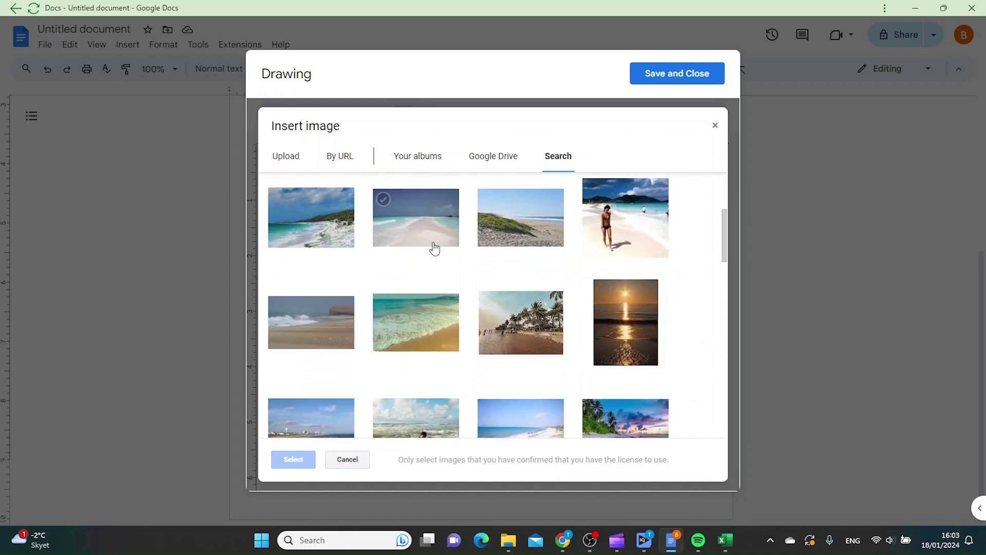
left_click(430, 242)
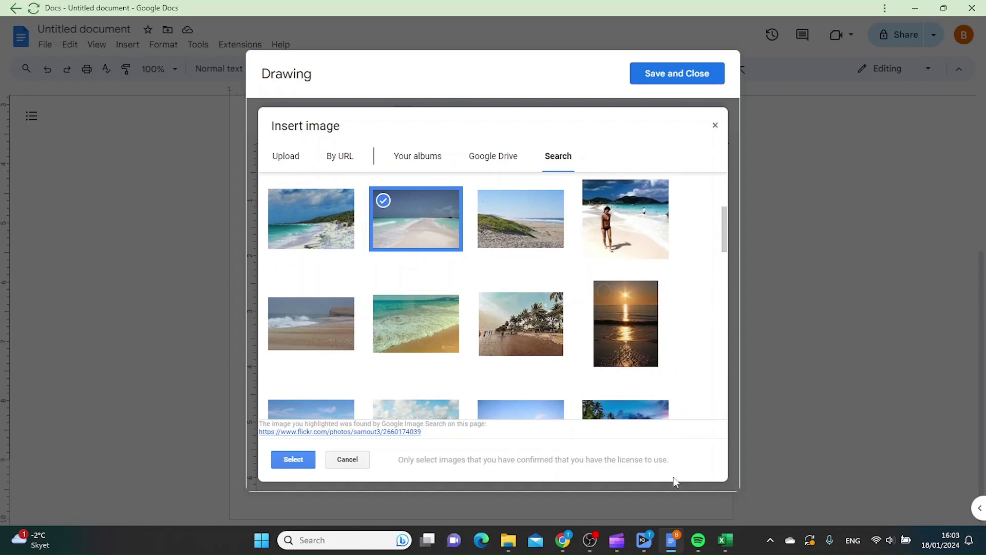
left_click(291, 459)
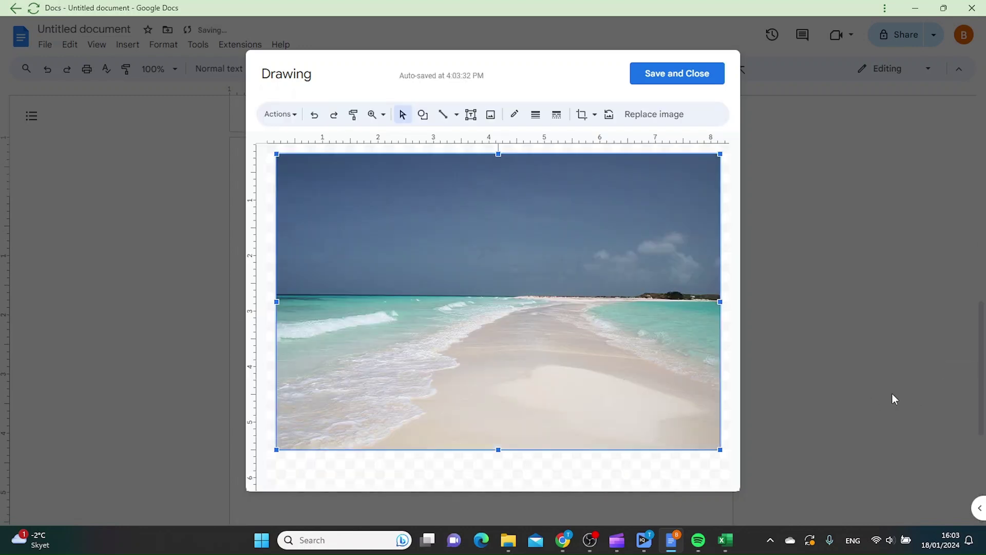
- Draw a text box under the photo reading 'Turtle beach 2023'
left_click(471, 116)
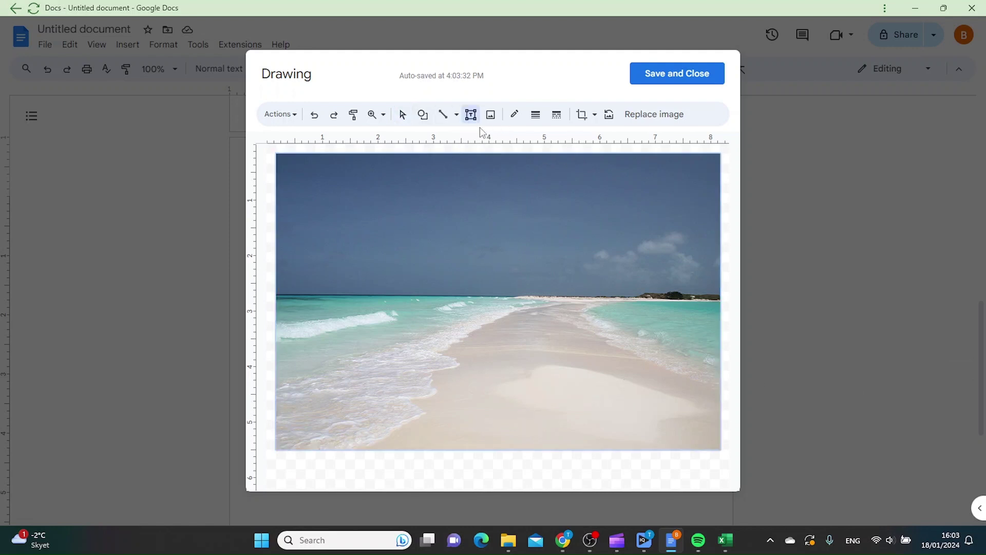
left_click(289, 463)
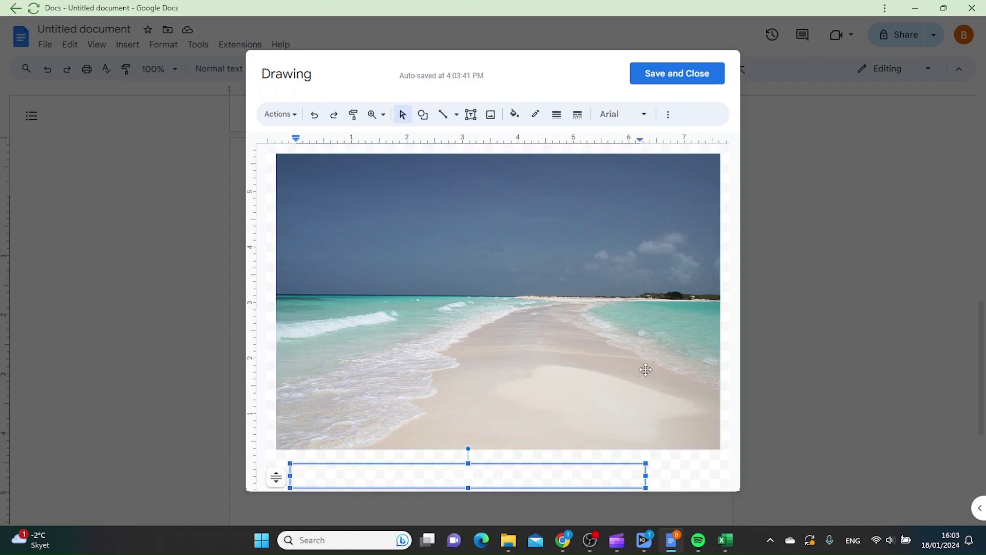
type("Turtle beach 2023")
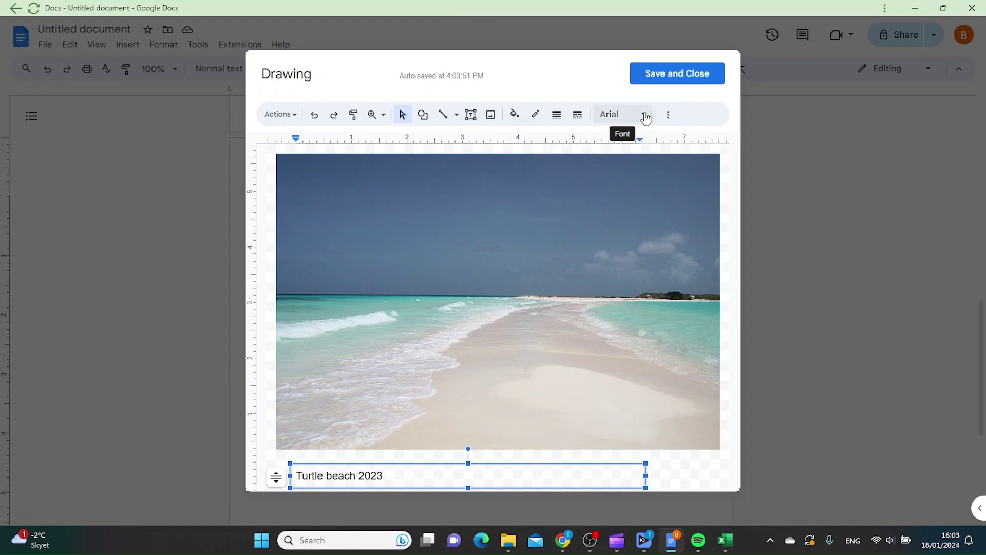
- Style 'Turtle beach 2023' as yellow text with red highlight, centre-aligned
left_click(668, 115)
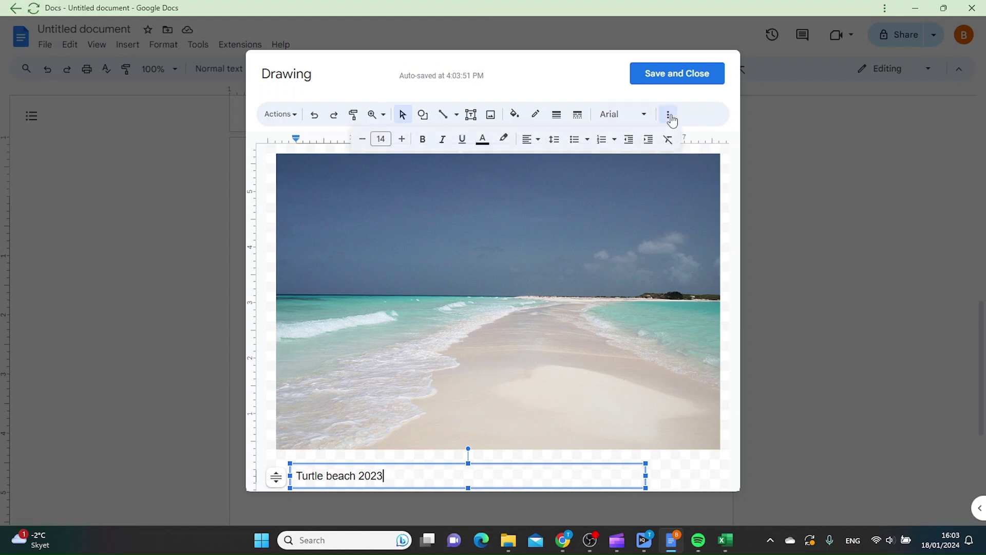
left_click_drag(399, 476, 298, 479)
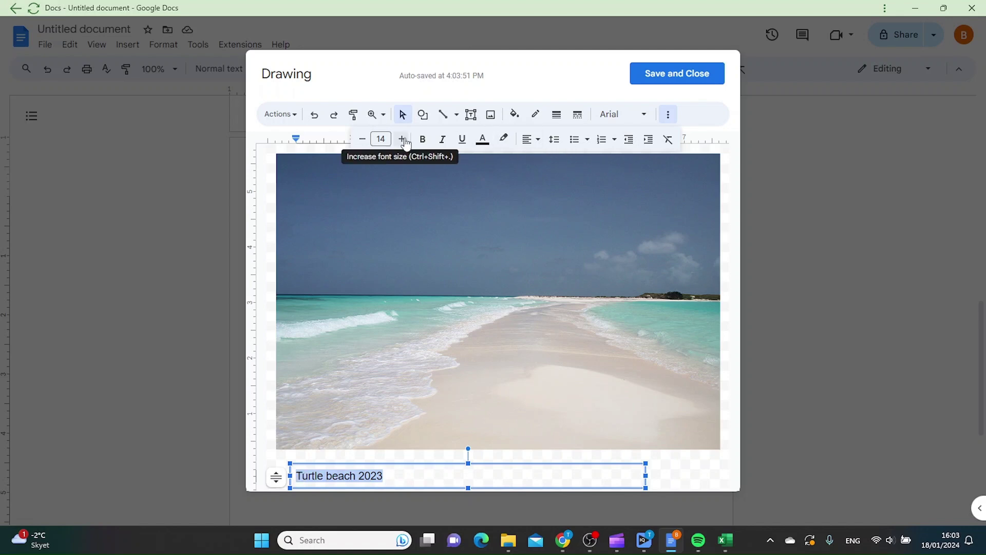
left_click(482, 139)
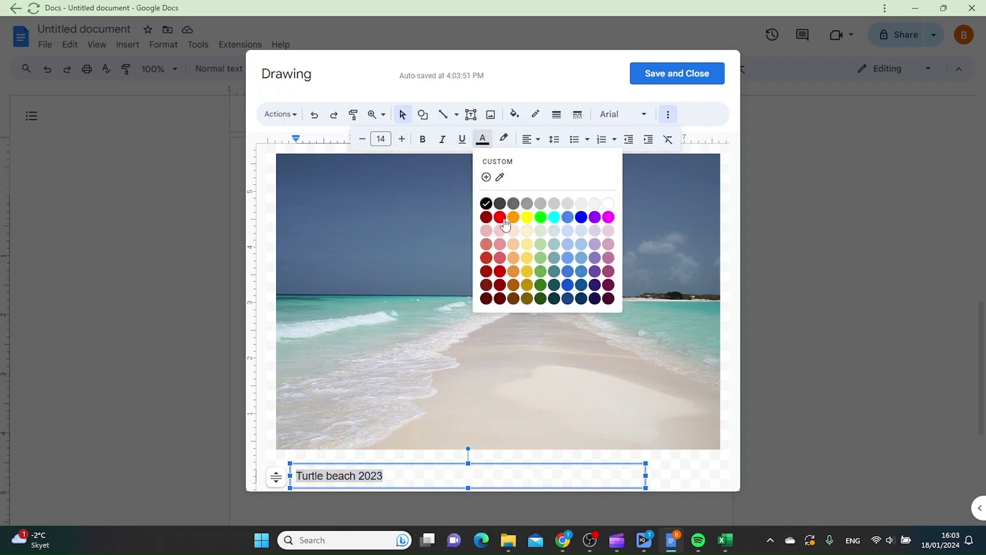
left_click(530, 222)
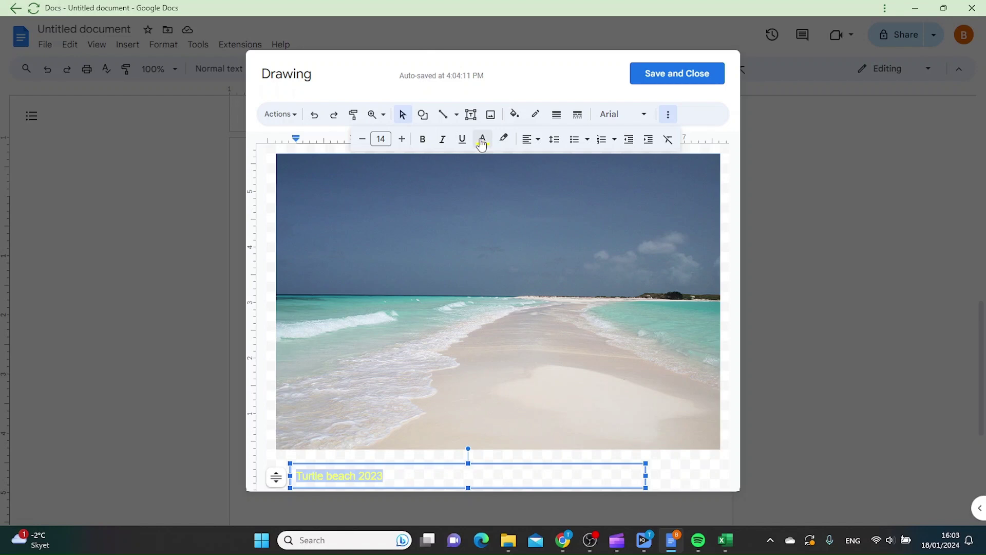
left_click(505, 142)
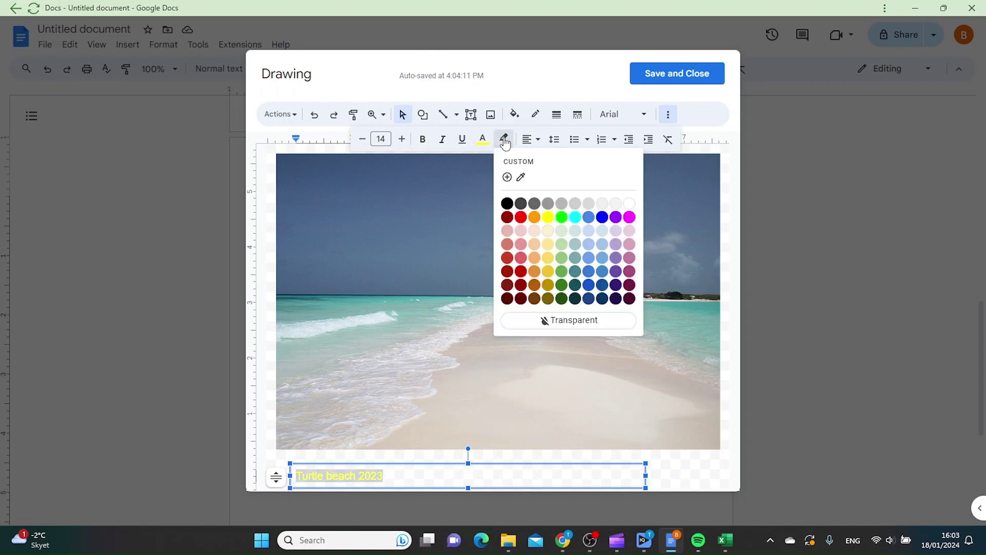
left_click(521, 219)
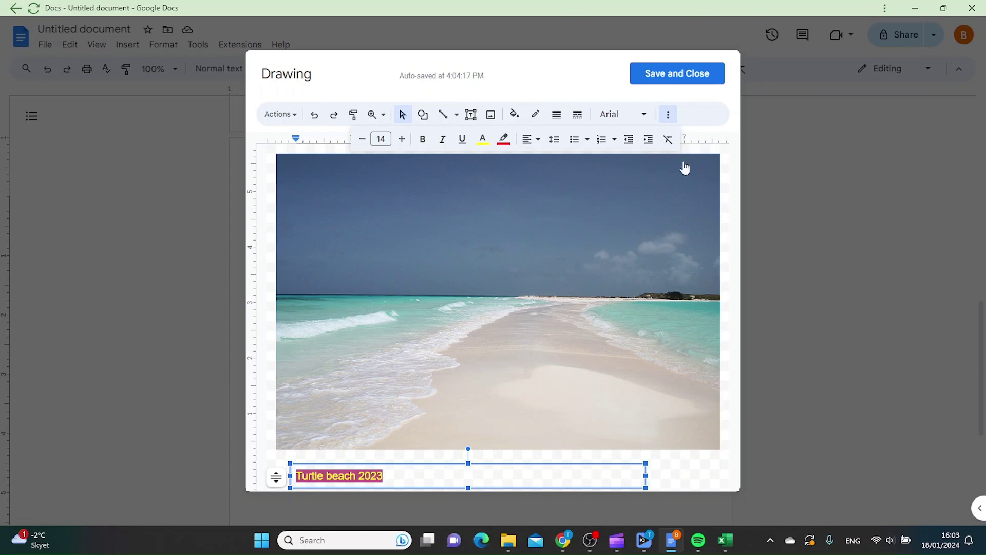
left_click(538, 142)
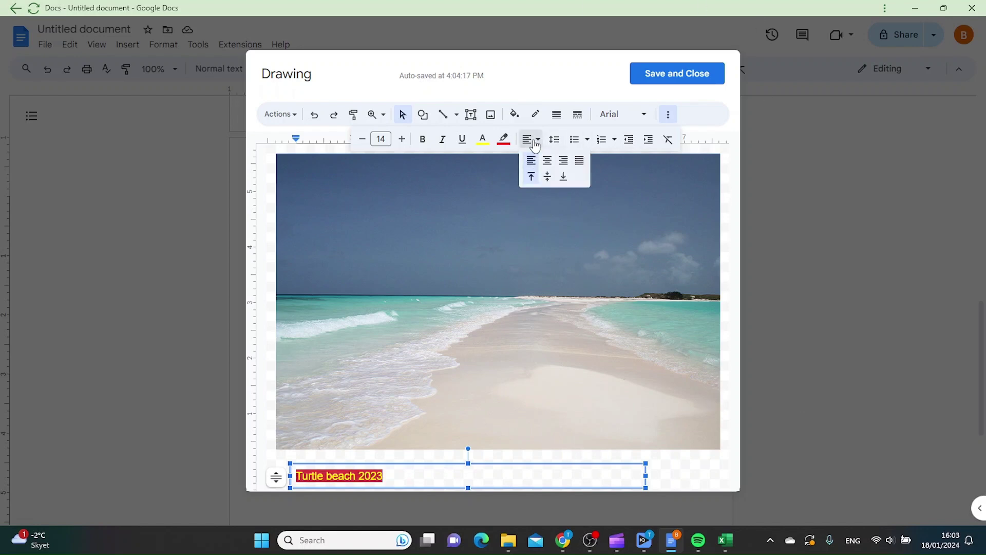
left_click(547, 164)
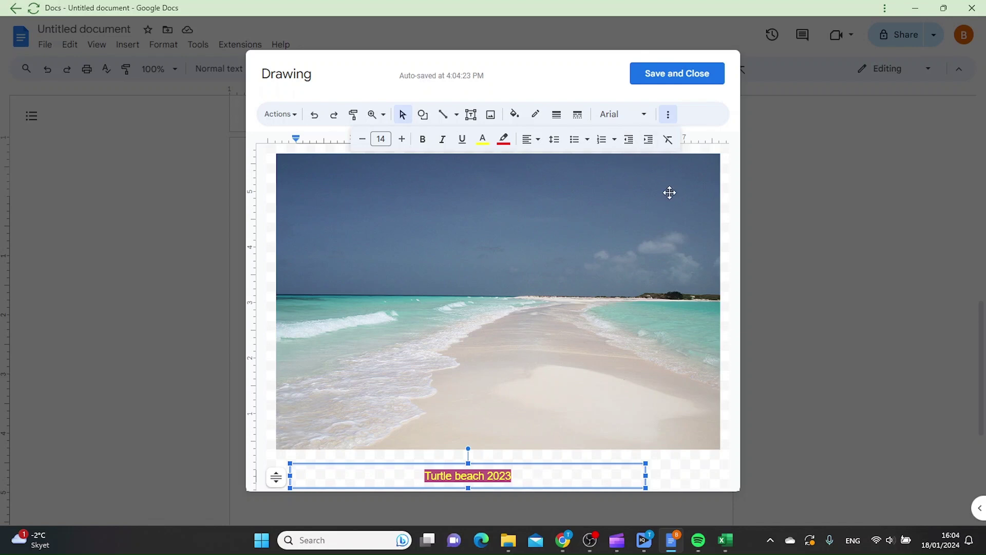
- Drag the caption up over the photo's bottom edge and left-align it
left_click_drag(453, 466, 441, 430)
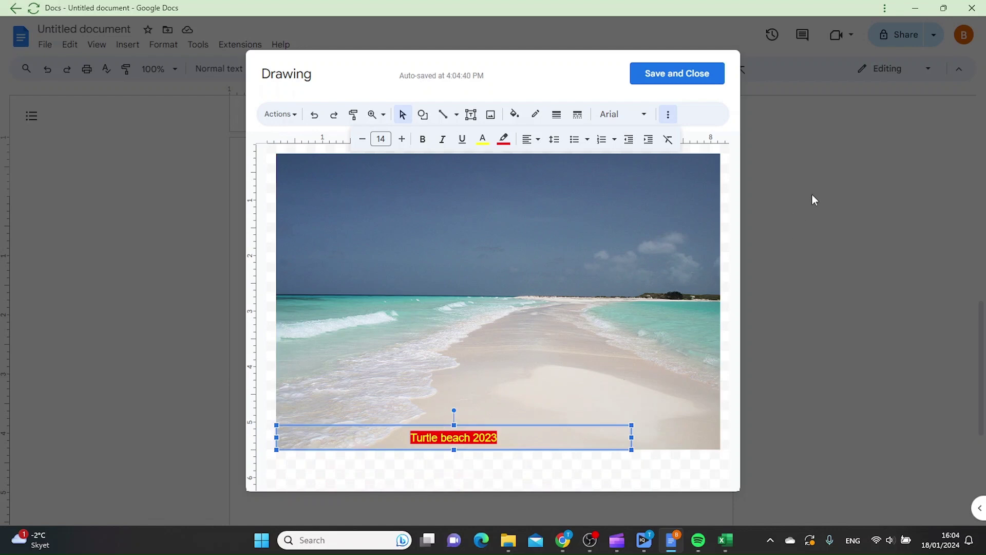
left_click(529, 139)
left_click(532, 162)
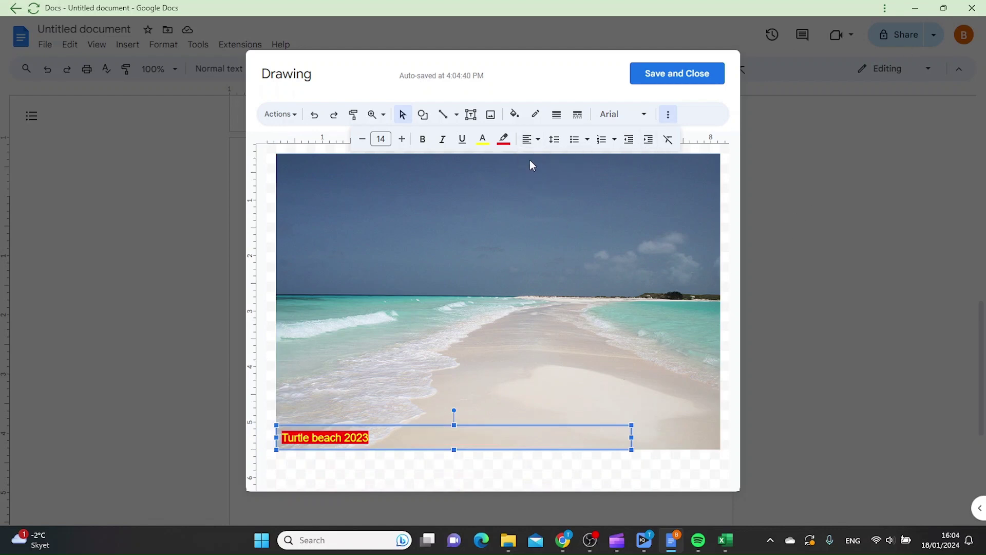
left_click(506, 345)
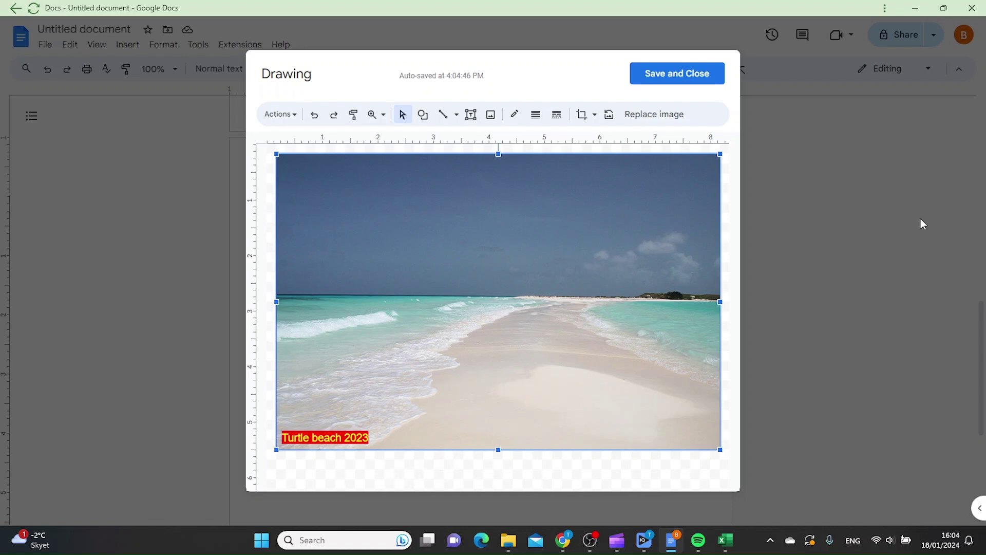
- Save and close the drawing, then check the captioned sandbar photo on page 2
left_click(686, 80)
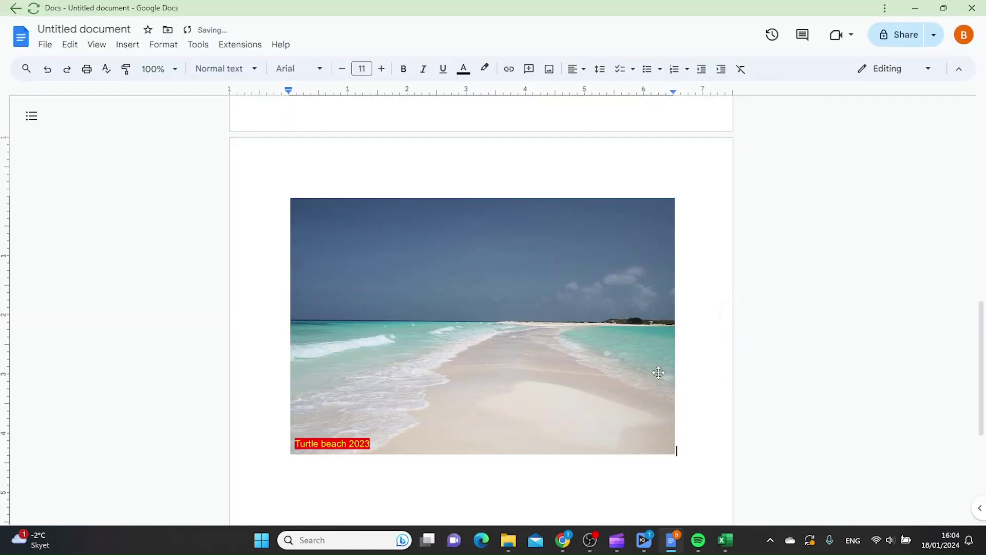
scroll(658, 371, "down", 15)
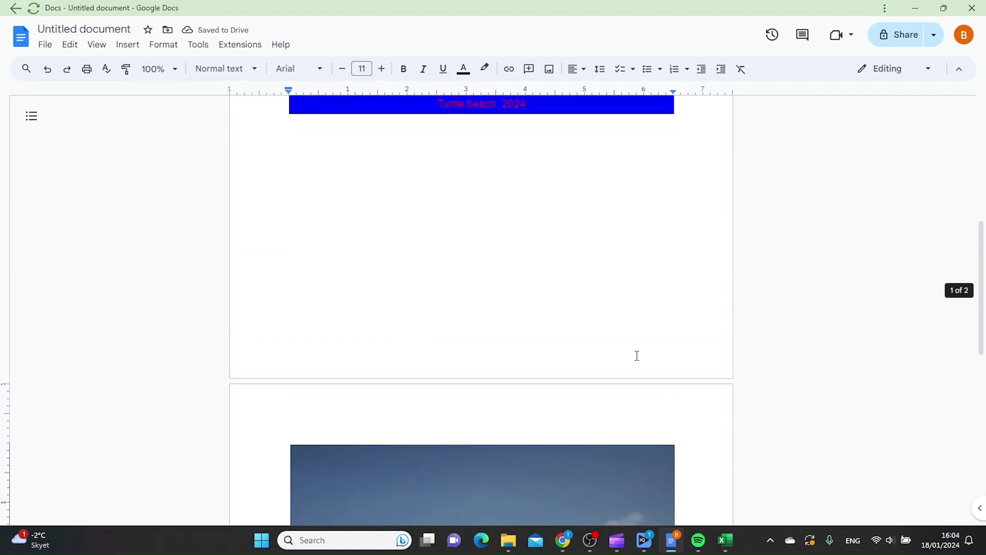
scroll(656, 357, "up", 10)
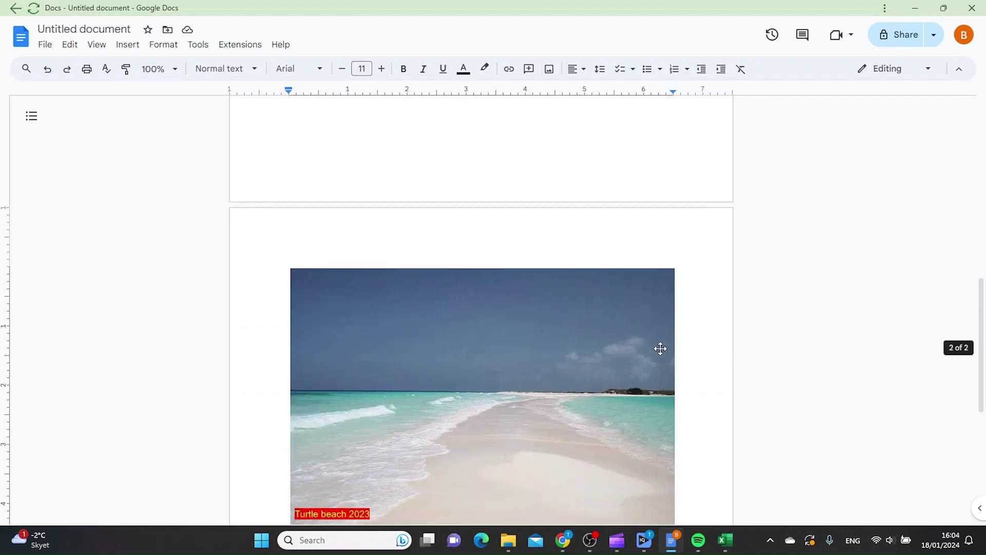